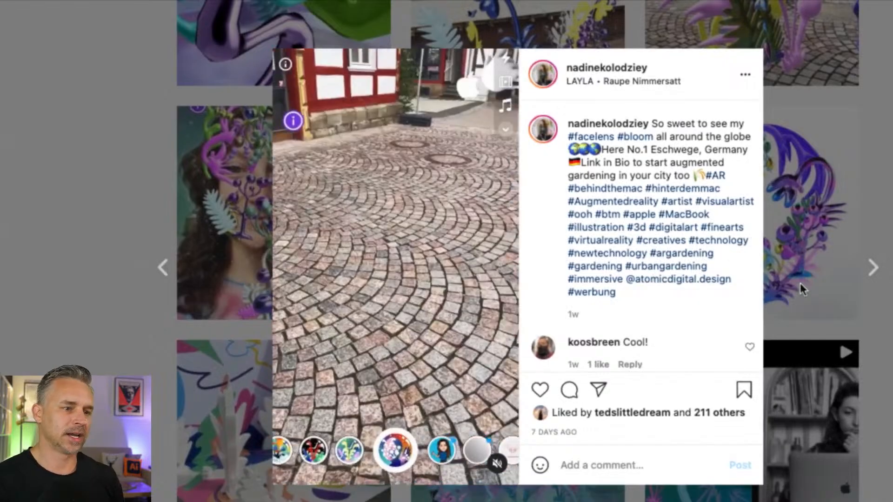
left_click(781, 285)
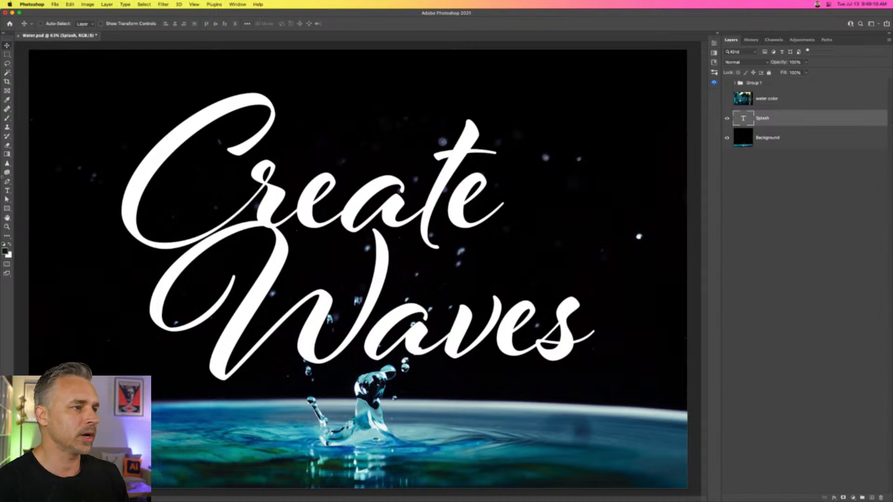
left_click(7, 190)
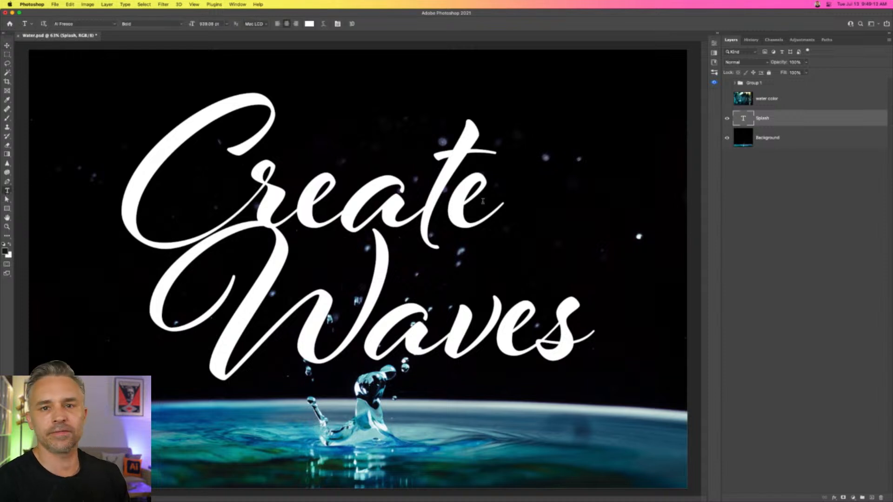
left_click(7, 45)
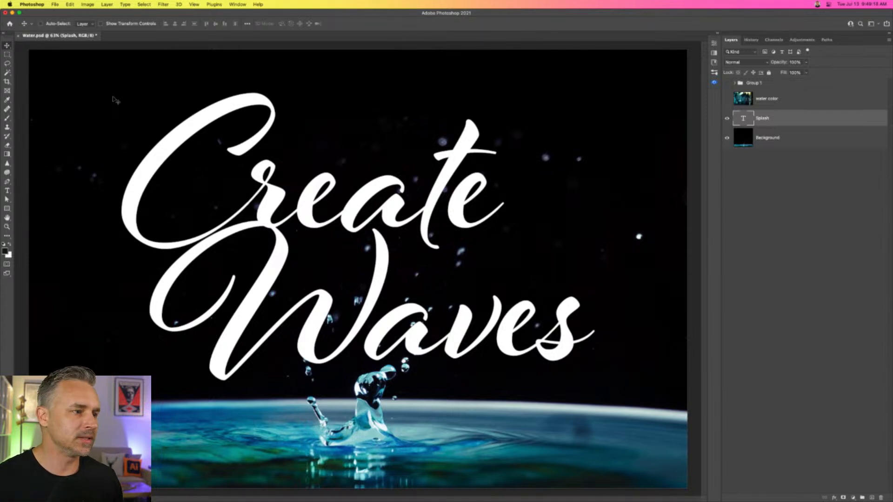
Add a smooth Inner Bevel to the Splash text layer with 1000% depth, 62 px size and 5 px soften.
double_click(820, 123)
left_click_drag(521, 125, 580, 160)
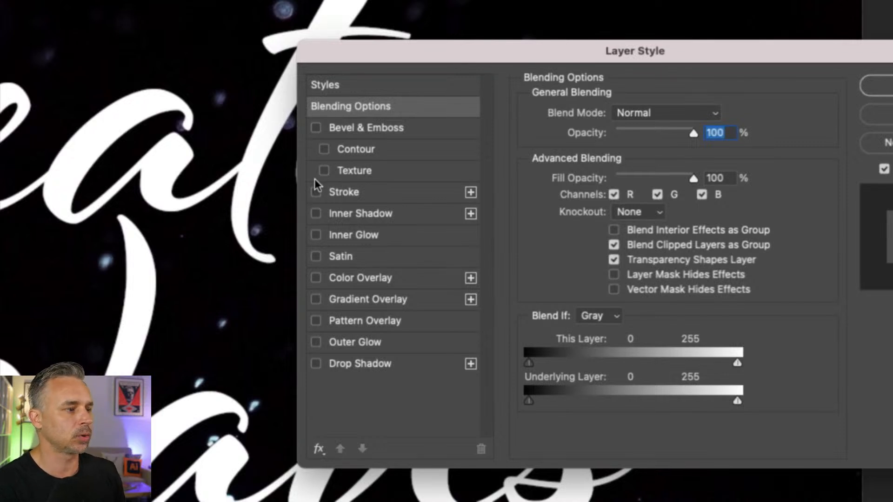
left_click(316, 128)
left_click(356, 130)
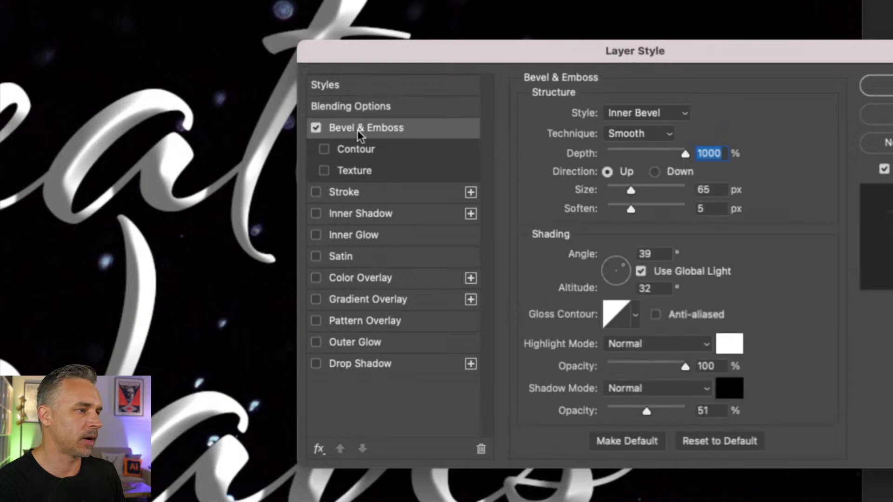
left_click_drag(660, 146, 686, 154)
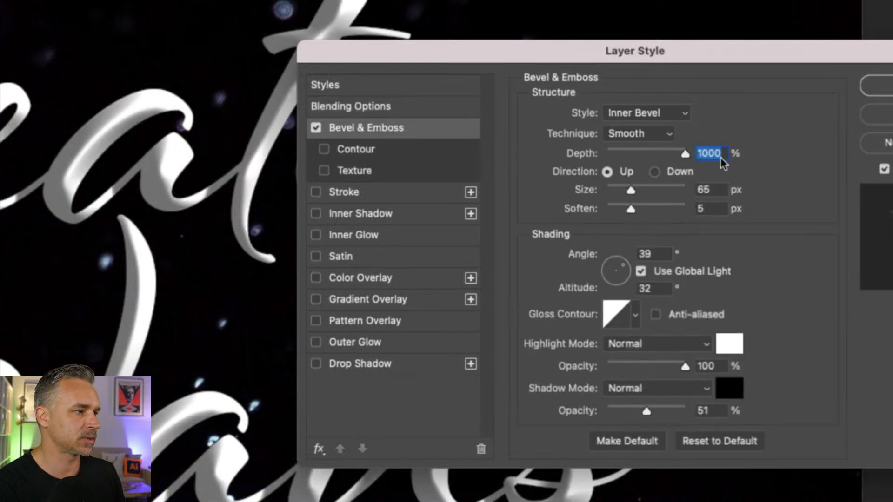
mouse_move(629, 191)
left_mouse_down()
mouse_move(616, 192)
mouse_move(630, 191)
left_mouse_up()
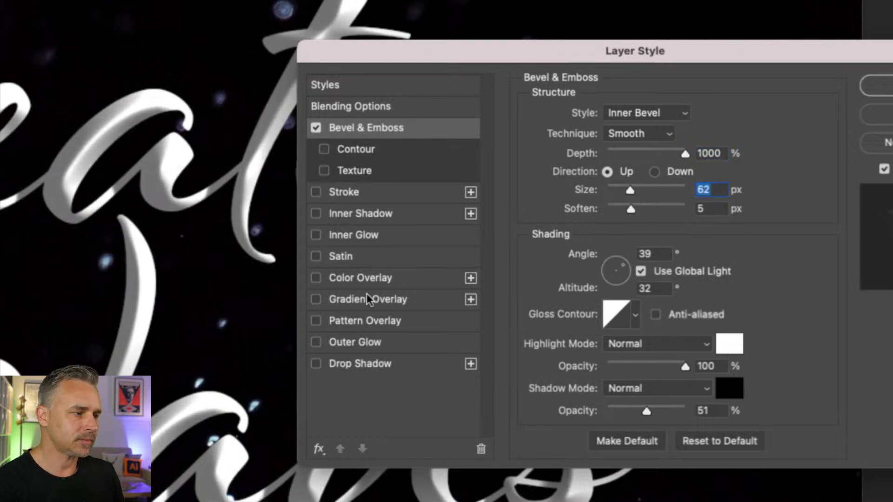
Add a linear black-to-white Gradient Overlay at 90° with layer alignment off, and apply the layer style.
left_click(315, 299)
left_click(335, 298)
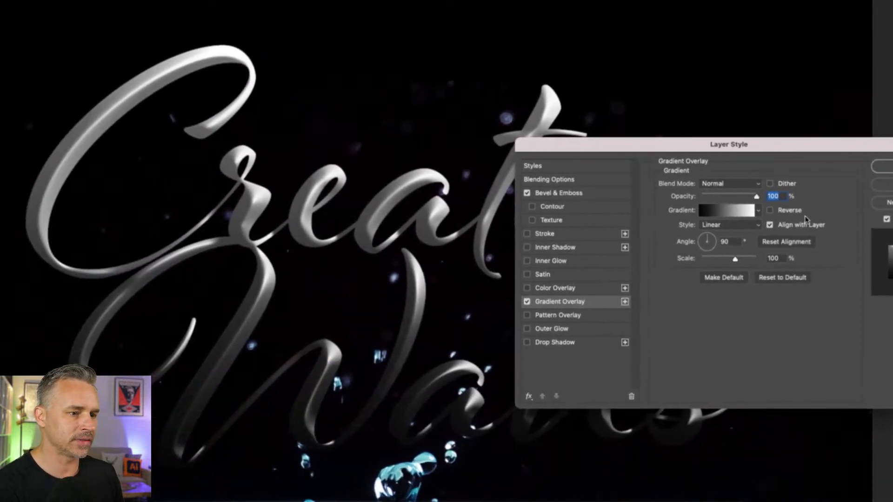
left_click(770, 225)
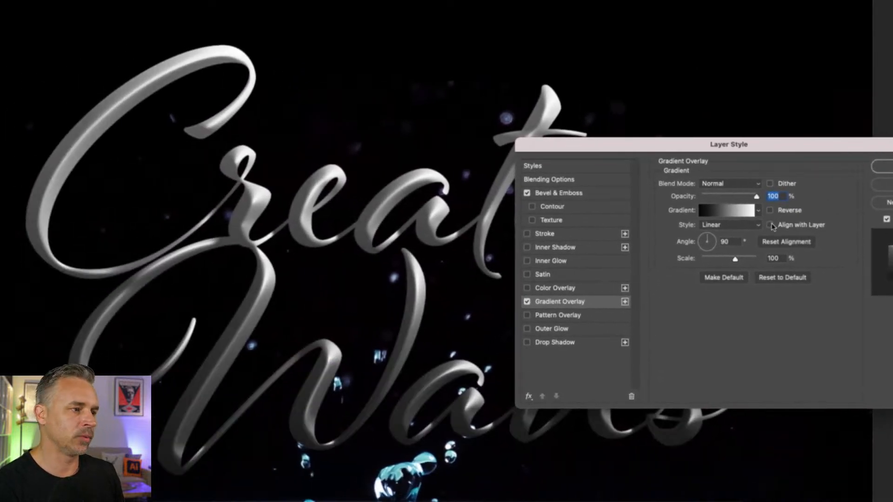
left_click(770, 225)
left_click(771, 225)
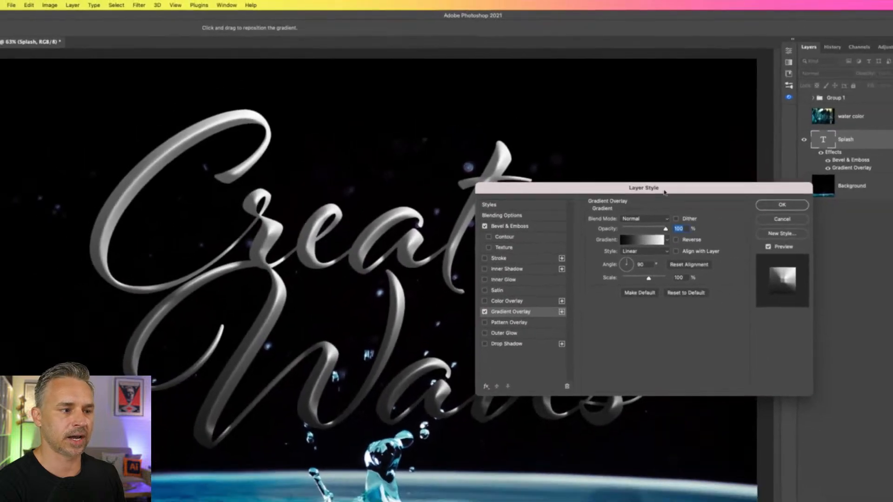
left_click(768, 204)
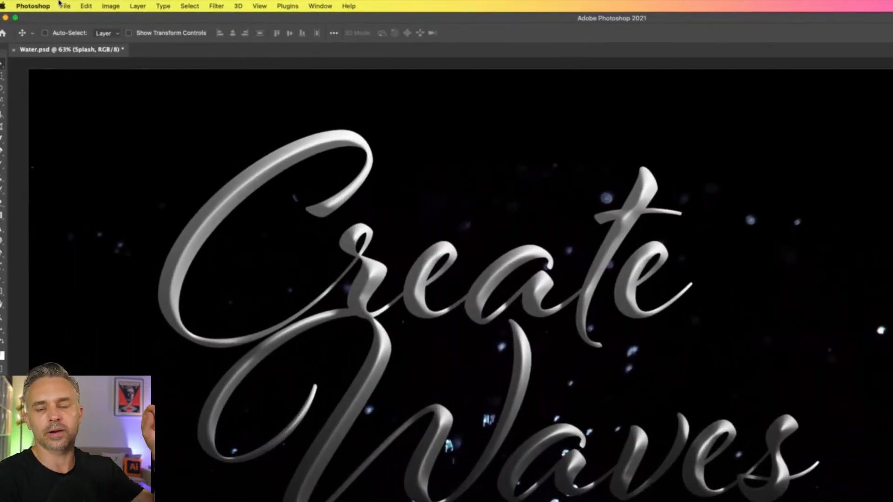
Open the Filter Gallery for the Splash text layer, converting the layer to a smart object.
left_click(213, 4)
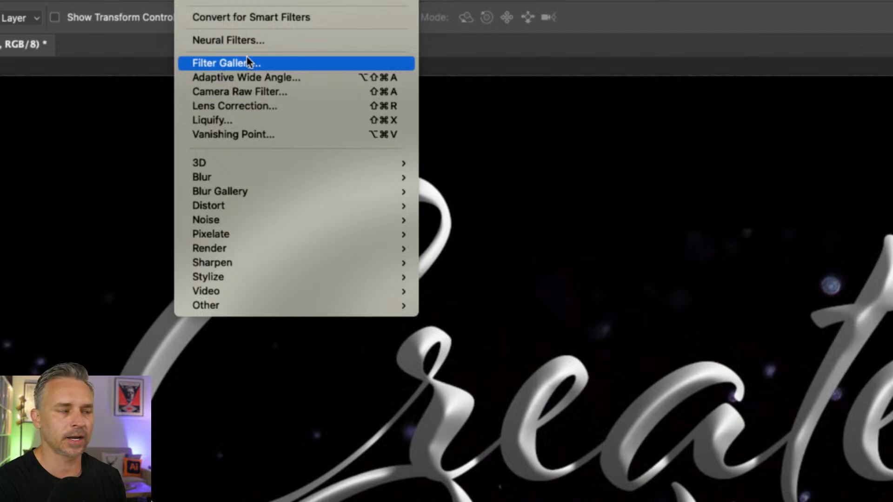
left_click(272, 61)
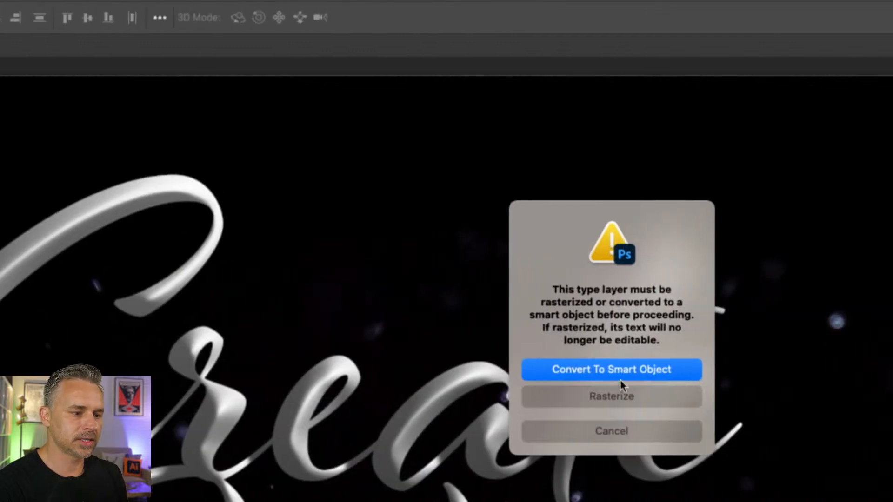
left_click(625, 372)
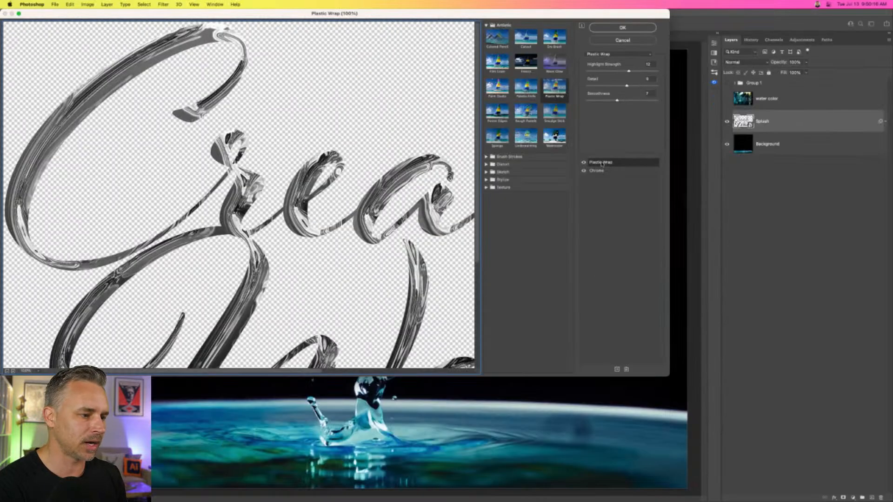
Remove the preset Plastic Wrap effect layer and set the remaining effect to the Chrome sketch filter.
left_click(626, 370)
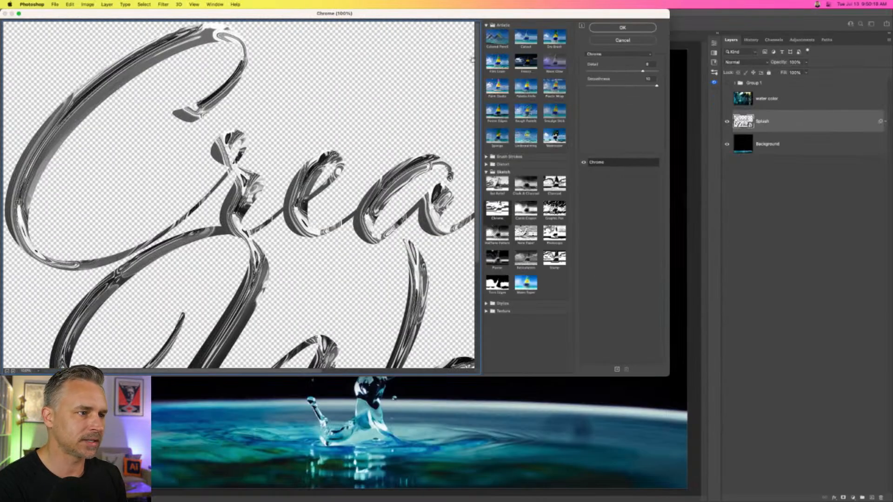
left_click(497, 67)
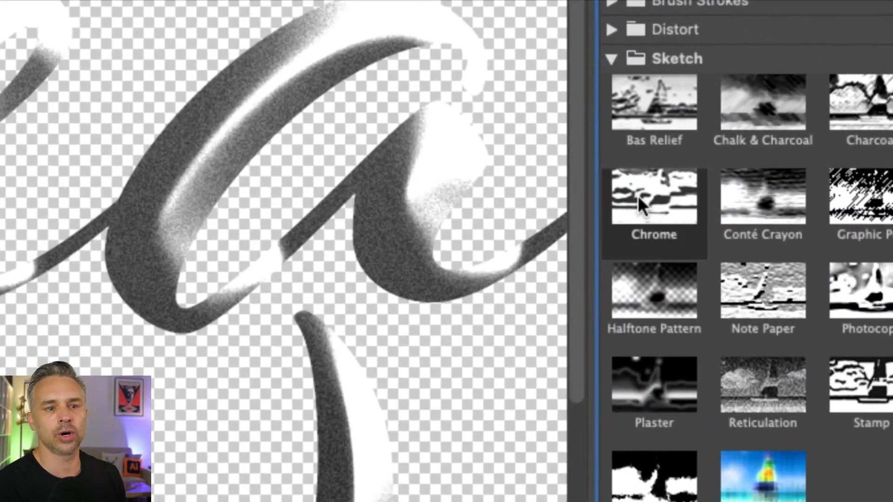
left_click(638, 196)
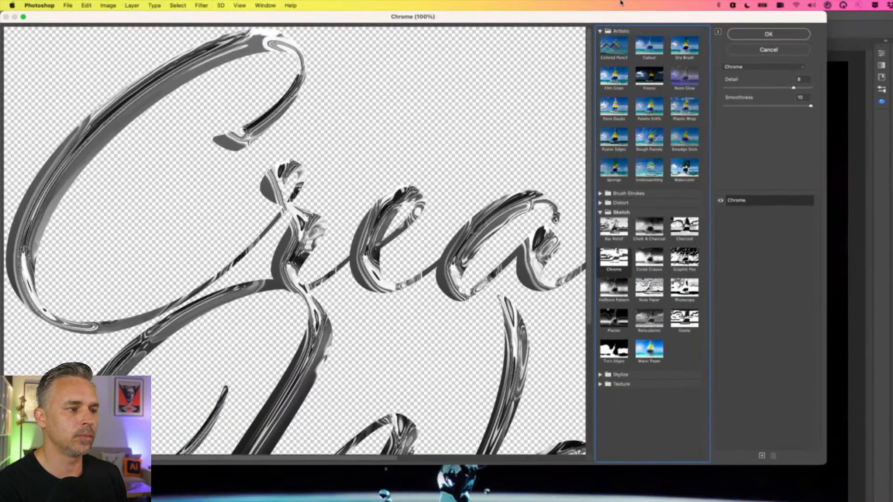
Adjust the Chrome effect to detail 7 and smoothness 10.
left_click(743, 88)
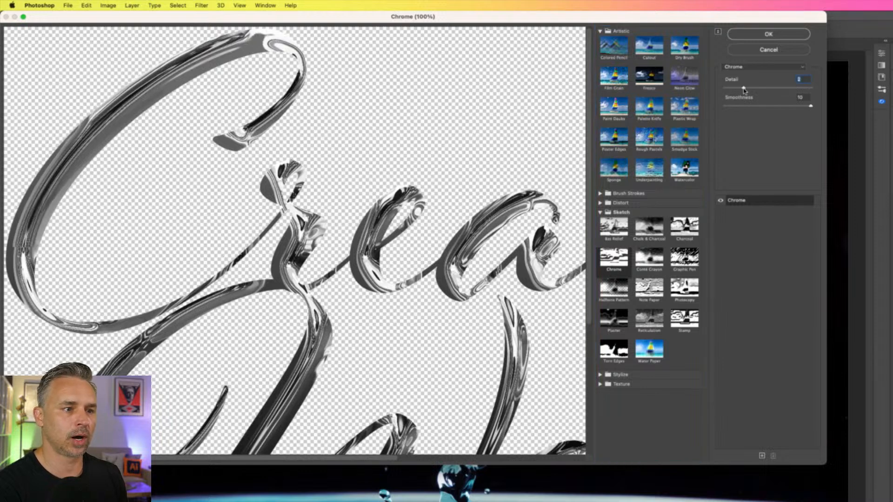
left_click_drag(744, 88, 793, 88)
left_click(779, 106)
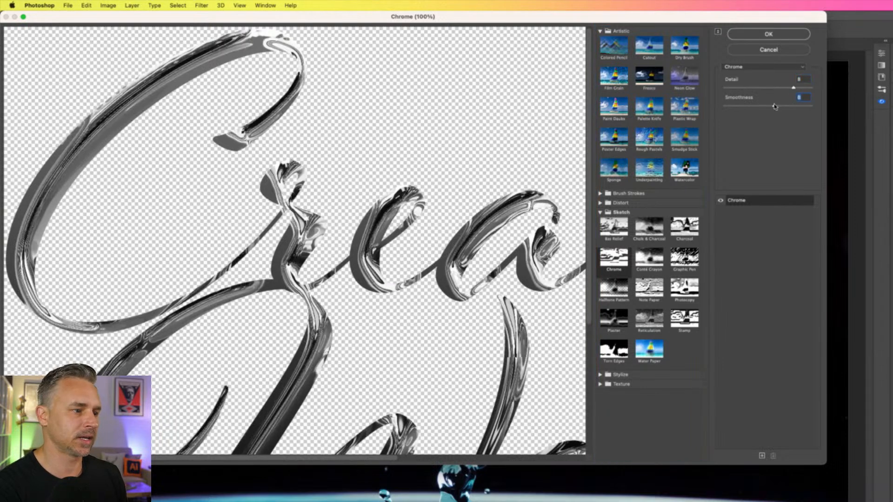
left_click(804, 106)
left_click(754, 88)
left_click(782, 88)
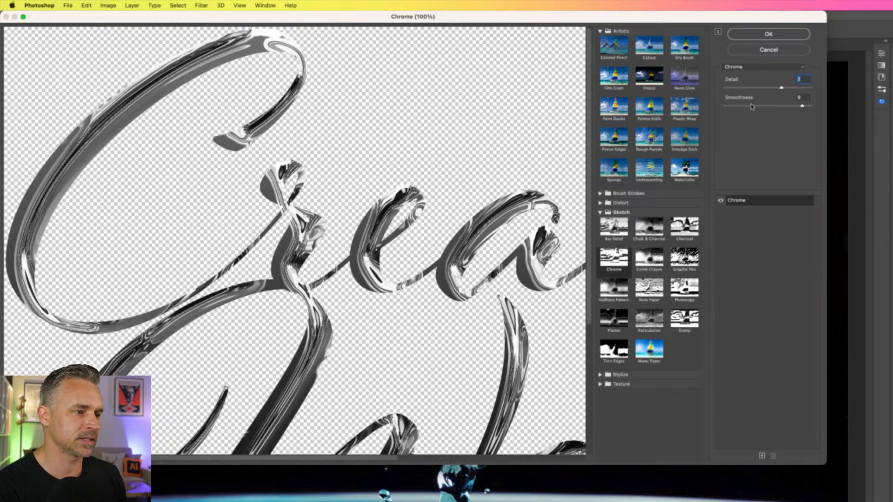
left_click_drag(757, 106, 799, 107)
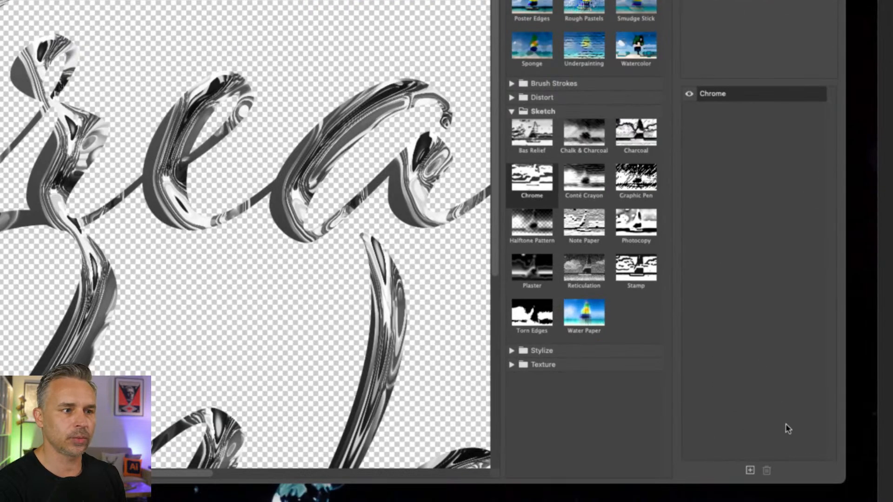
Add a second effect layer above Chrome, make it Plastic Wrap with highlight strength 15, and apply the Filter Gallery.
left_click(750, 470)
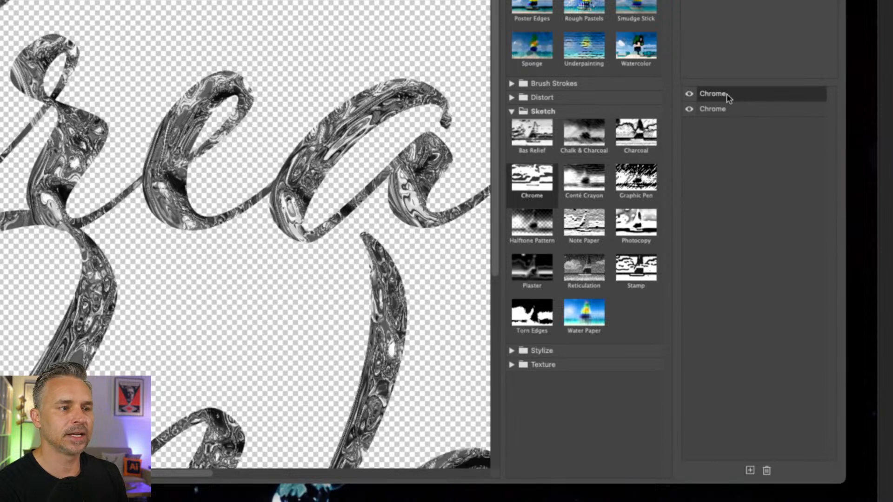
left_click(726, 95)
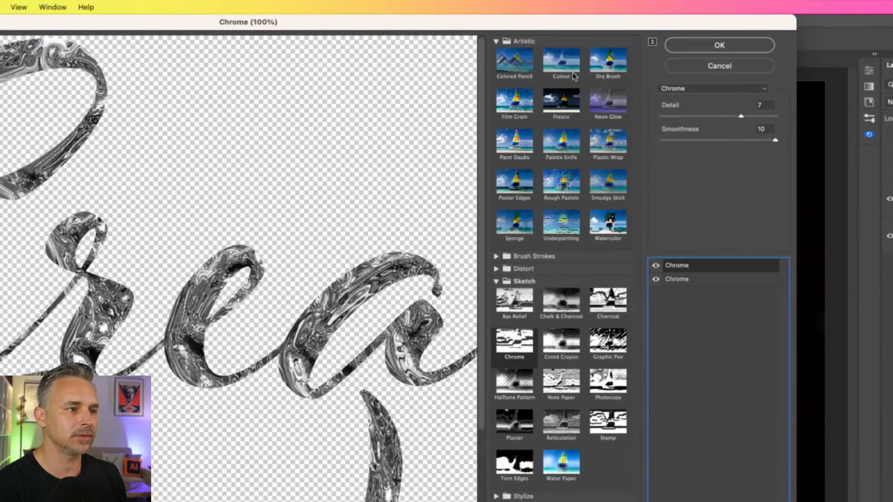
left_click(603, 142)
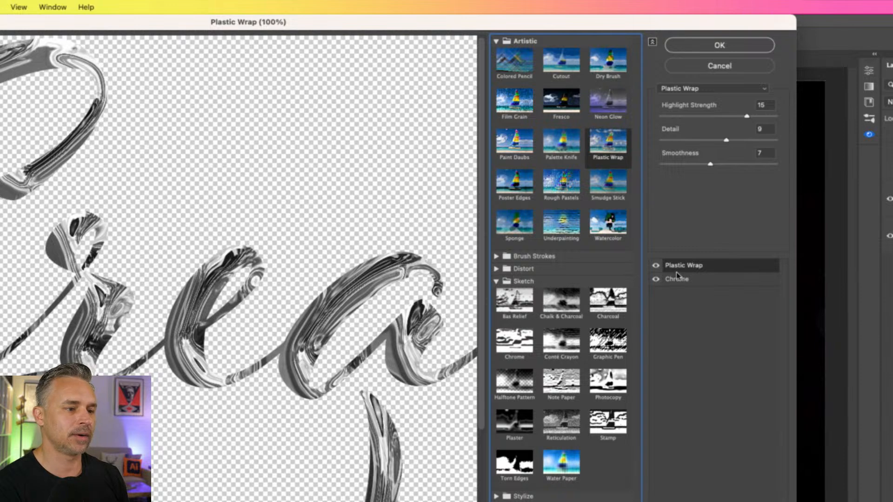
left_click(656, 265)
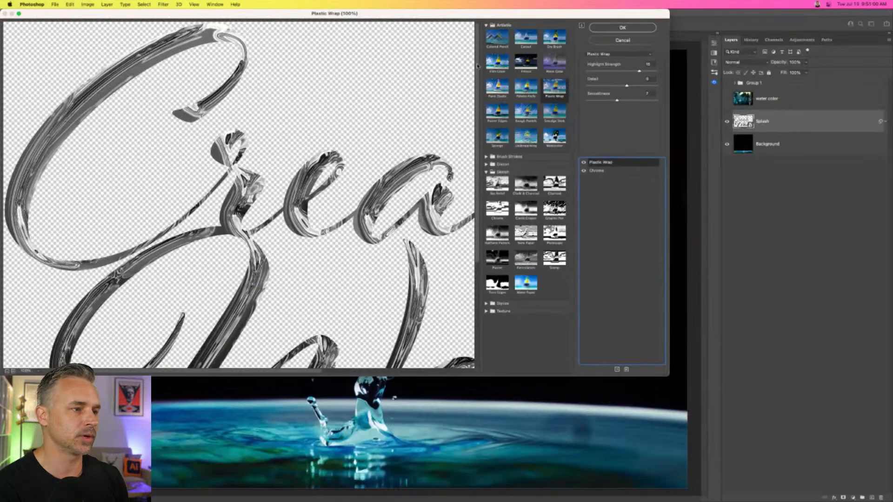
left_click(608, 28)
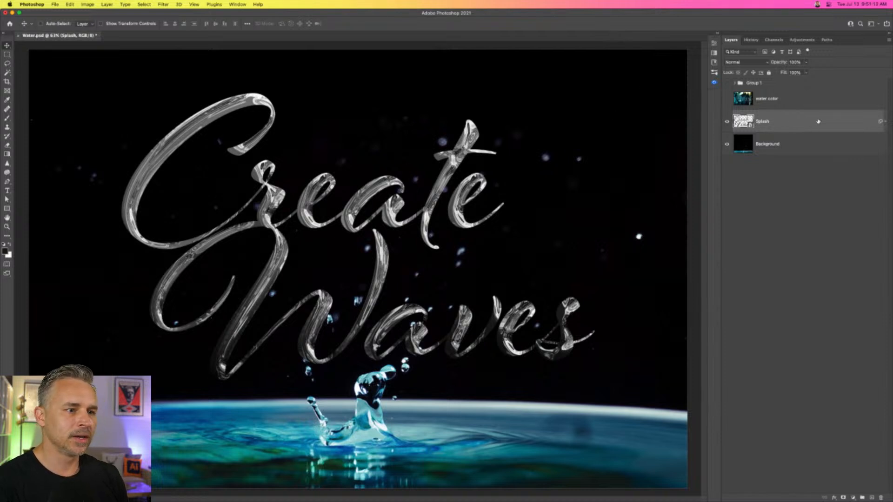
Open the Liquify filter on the Splash smart object and place its window clear of the canvas edge.
key("super+equal")
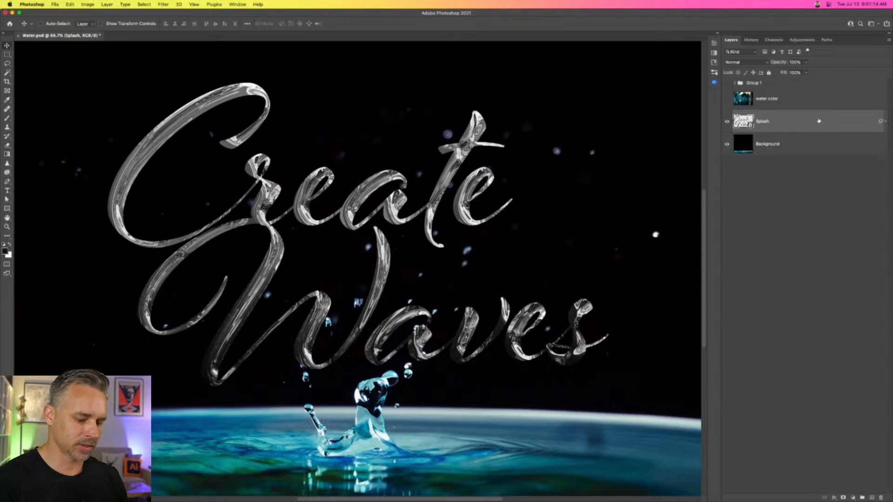
key("super+equal")
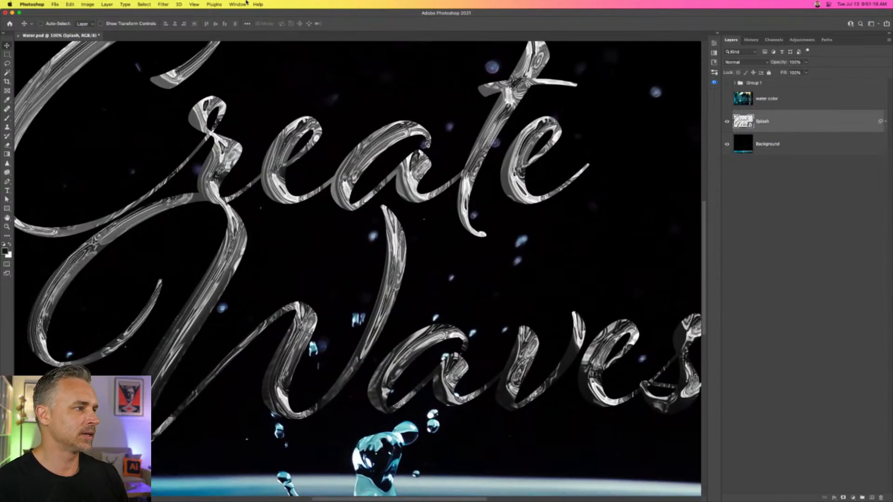
left_click(165, 4)
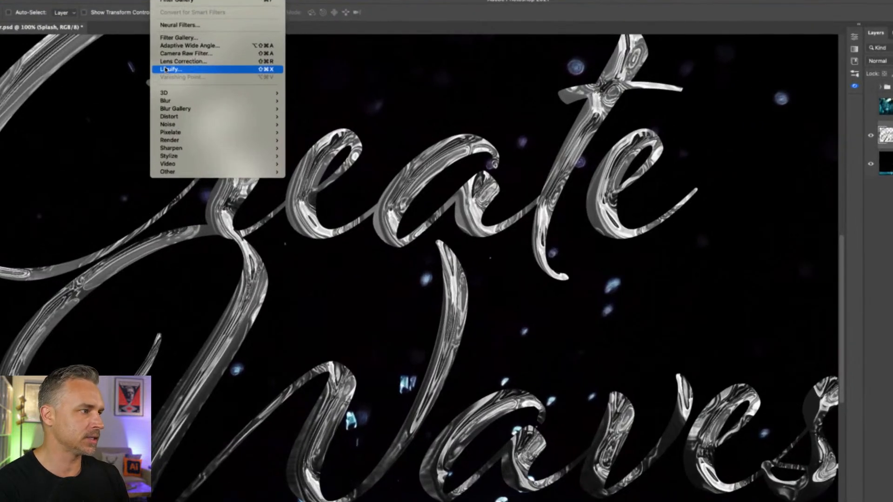
left_click(165, 69)
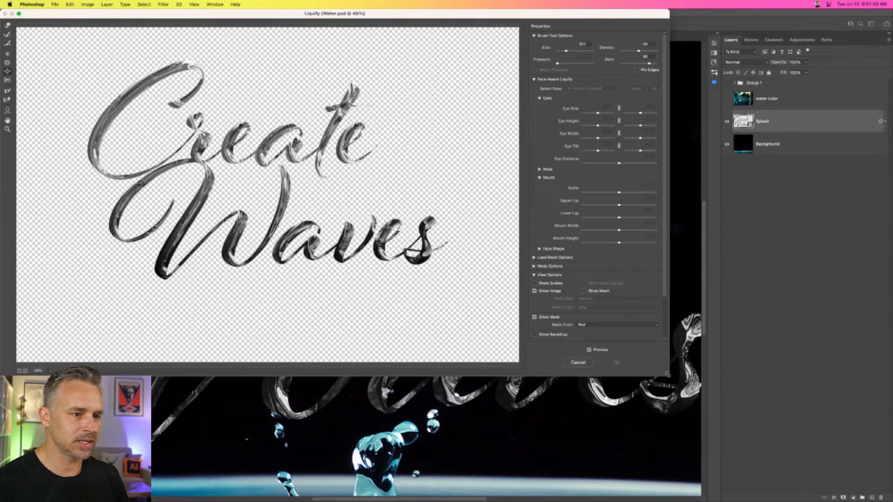
mouse_move(382, 13)
left_mouse_down()
mouse_move(550, 79)
mouse_move(513, 59)
left_mouse_up()
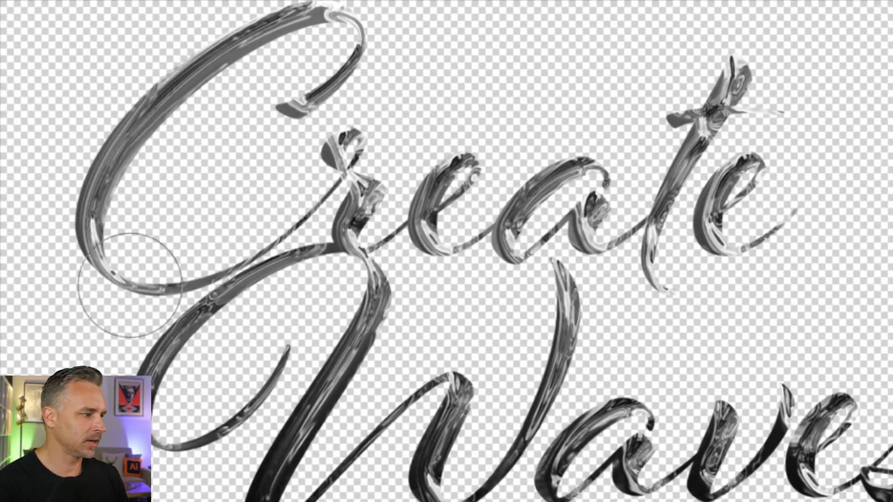
Stretch the C of Create outward at its upper curve and lower bend using the Forward Warp tool with a large brush.
key("bracketright")
key("bracketright")
left_click_drag(112, 241, 78, 283)
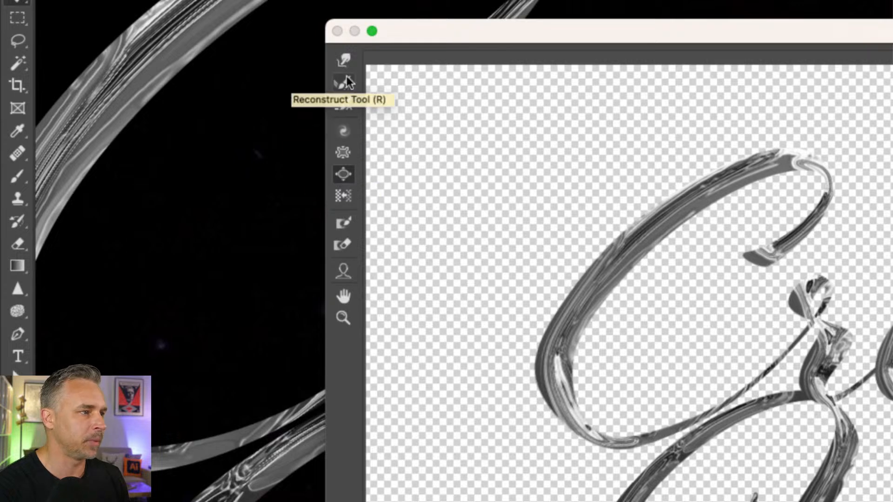
left_click(344, 62)
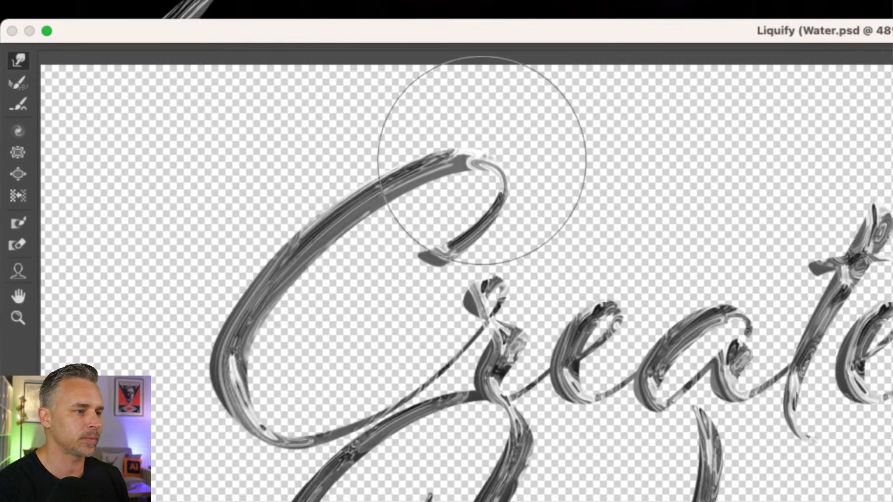
left_click_drag(738, 197, 807, 123)
left_click_drag(268, 365, 238, 407)
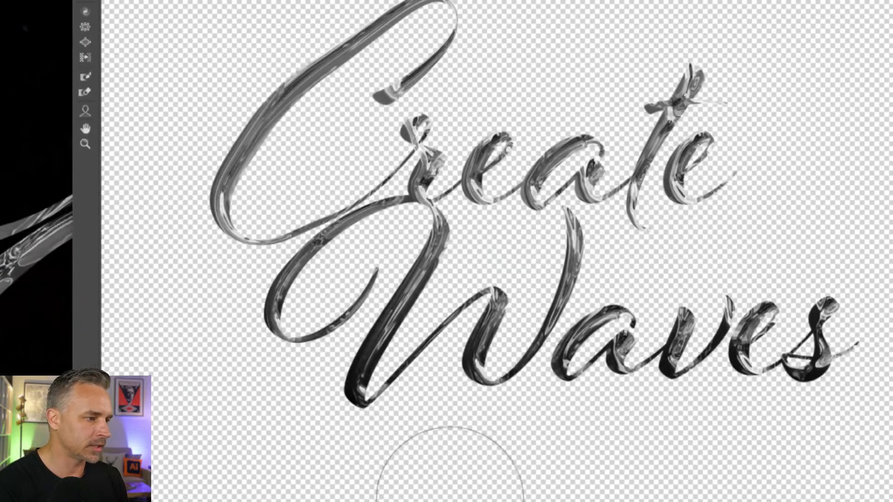
Pull the looping flourish and long stem of the W in Waves downward with the Forward Warp tool.
mouse_move(254, 307)
left_mouse_down()
mouse_move(298, 304)
mouse_move(265, 400)
left_mouse_up()
mouse_move(361, 391)
left_mouse_down()
mouse_move(342, 452)
mouse_move(347, 422)
left_mouse_up()
left_click_drag(451, 309, 456, 329)
mouse_move(375, 365)
left_mouse_down()
mouse_move(391, 377)
mouse_move(349, 429)
left_mouse_up()
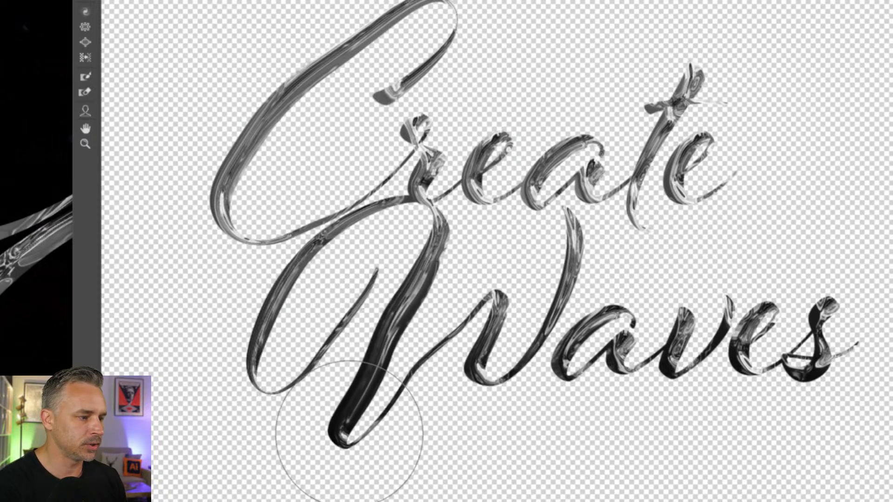
Warp the a and v of Waves downward, extend the final tail of Create, and stretch the s's top and tail upward.
left_click_drag(574, 365, 549, 409)
mouse_move(743, 197)
left_mouse_down()
mouse_move(759, 167)
mouse_move(744, 177)
mouse_move(798, 164)
left_mouse_up()
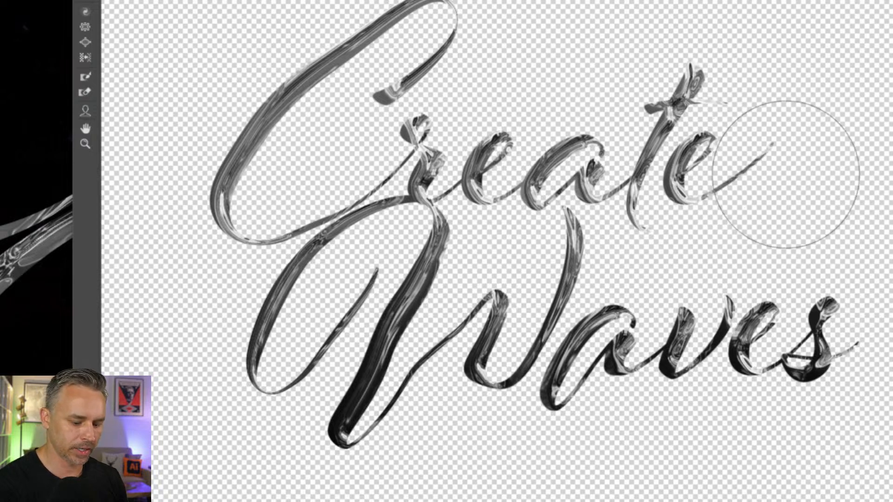
left_click_drag(671, 375, 671, 393)
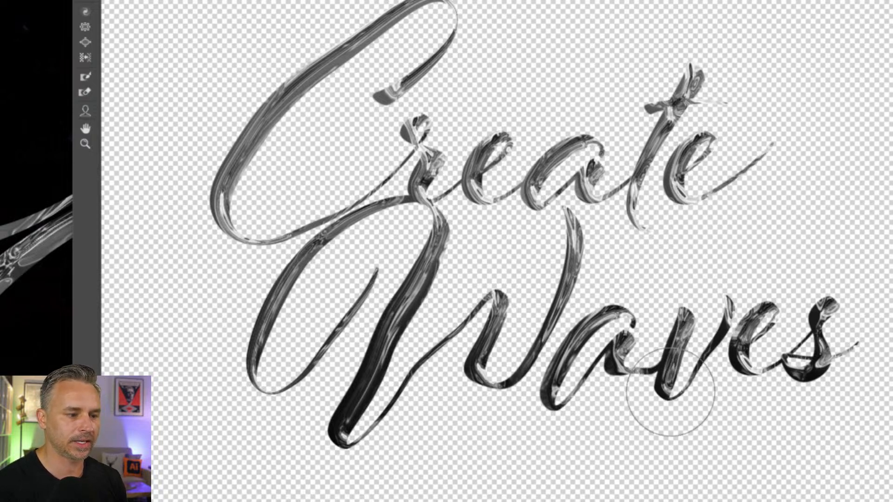
left_click_drag(534, 401, 540, 416)
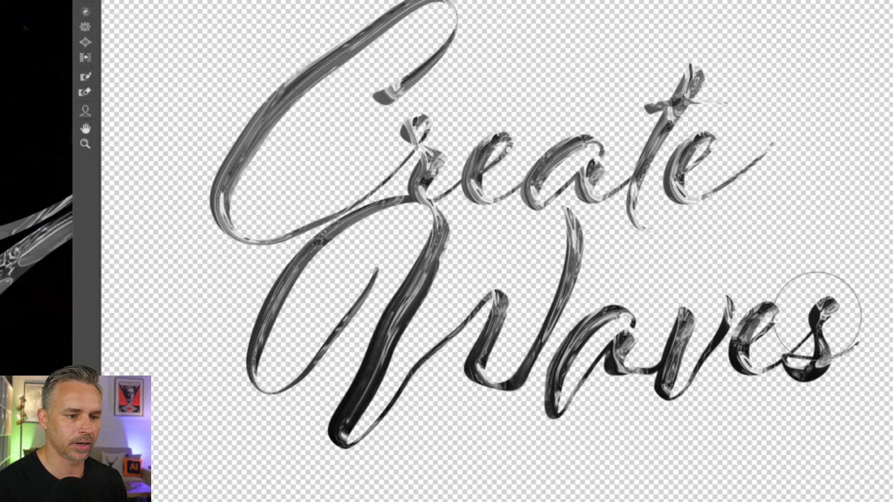
left_click_drag(817, 313, 833, 270)
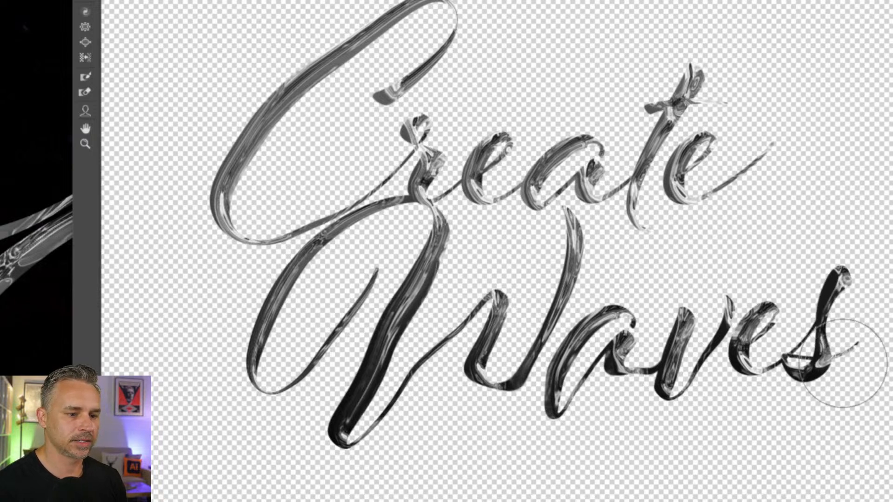
left_click_drag(841, 383, 861, 309)
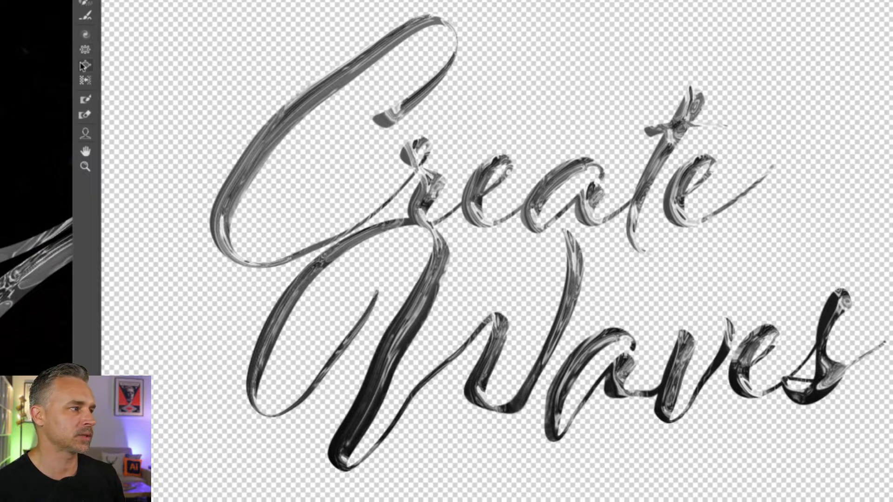
Swell the W's lower stem tip and the C's lower bend into droplet shapes with the Bloat tool.
left_click(86, 66)
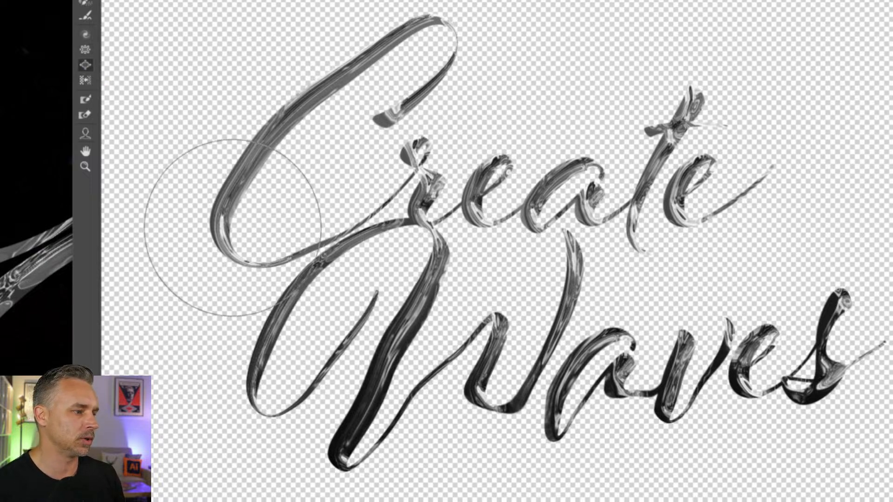
left_click_drag(345, 446, 342, 451)
mouse_move(228, 248)
left_mouse_down()
mouse_move(222, 228)
mouse_move(235, 190)
mouse_move(227, 240)
mouse_move(232, 207)
mouse_move(260, 163)
mouse_move(401, 41)
left_mouse_up()
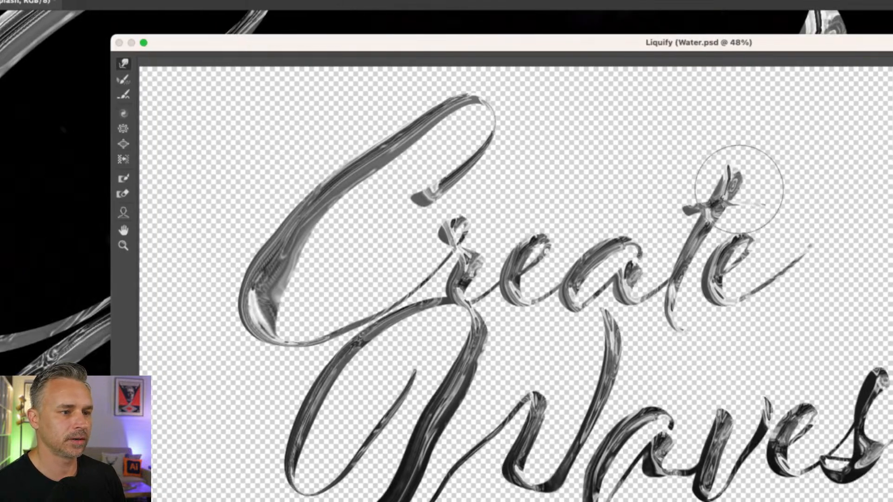
Stretch the top of the t in Create upward with Forward Warp and bloat its upper stem.
mouse_move(739, 189)
left_mouse_down()
mouse_move(753, 142)
mouse_move(778, 109)
left_mouse_up()
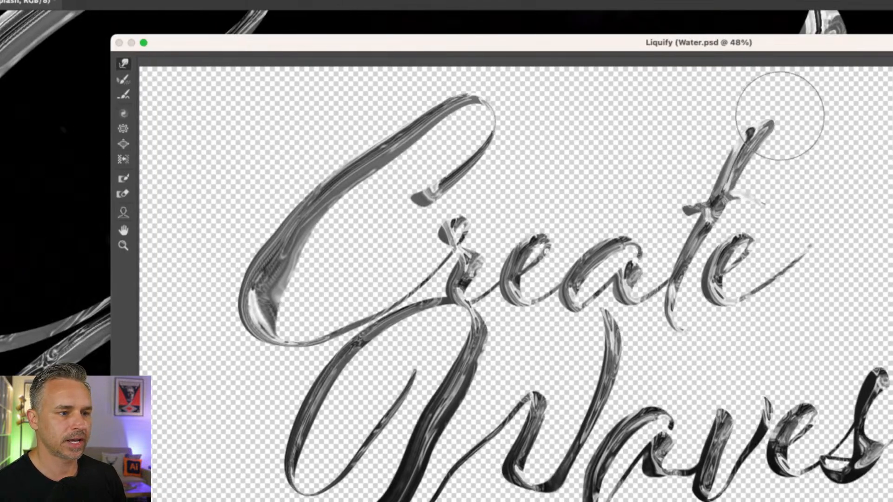
left_click(243, 144)
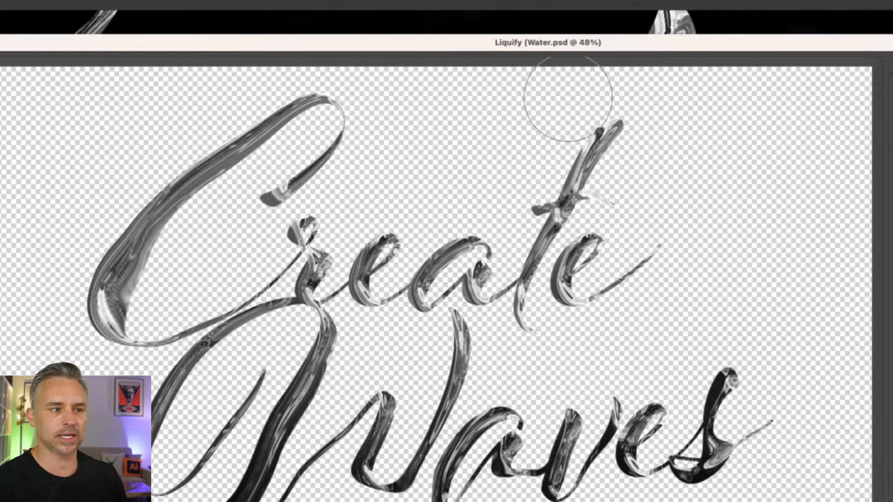
left_click_drag(615, 138, 613, 139)
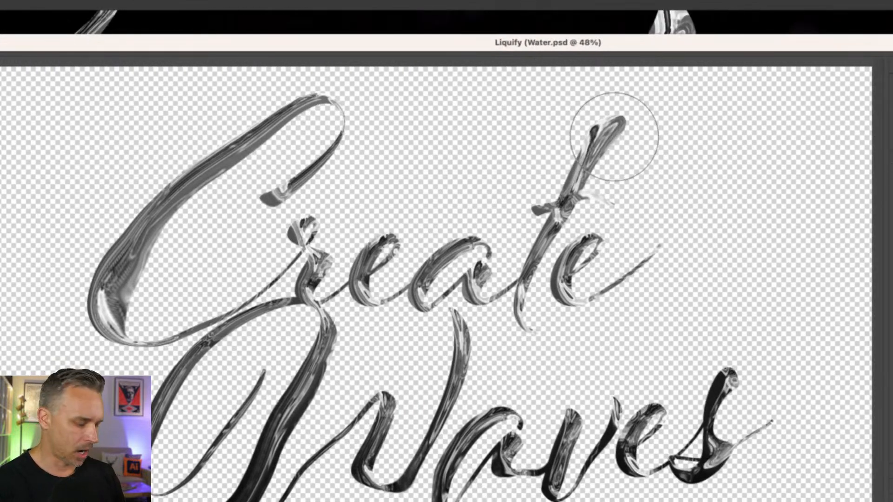
left_click_drag(583, 171, 578, 174)
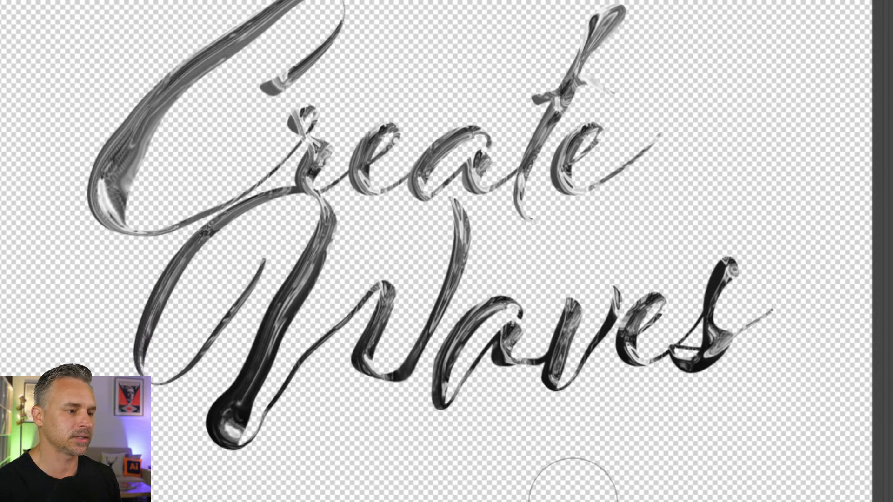
Bloat the v's base, the W's inner flourish and upper stroke end, and the s's tail, and apply Liquify.
left_click_drag(551, 379, 558, 381)
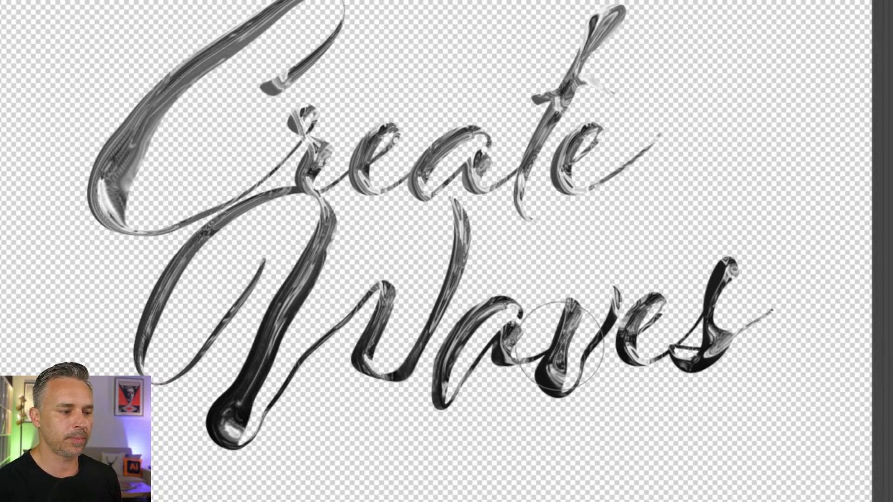
mouse_move(251, 377)
left_mouse_down()
mouse_move(310, 270)
mouse_move(253, 370)
mouse_move(251, 253)
mouse_move(264, 269)
mouse_move(268, 259)
mouse_move(243, 293)
mouse_move(266, 275)
mouse_move(237, 295)
mouse_move(204, 350)
mouse_move(184, 367)
mouse_move(165, 367)
mouse_move(147, 353)
mouse_move(148, 331)
mouse_move(174, 278)
mouse_move(204, 266)
mouse_move(195, 241)
mouse_move(143, 344)
mouse_move(160, 297)
mouse_move(209, 237)
mouse_move(298, 201)
left_mouse_up()
key("bracketleft")
key("bracketleft")
key("bracketleft")
key("bracketleft")
mouse_move(454, 263)
left_mouse_down()
mouse_move(450, 210)
mouse_move(466, 228)
mouse_move(455, 206)
mouse_move(461, 244)
mouse_move(483, 238)
left_mouse_up()
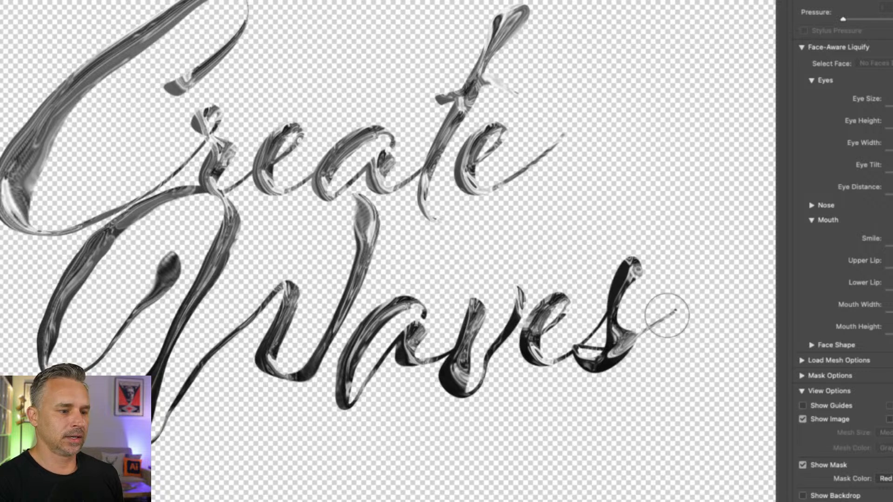
left_click(676, 315)
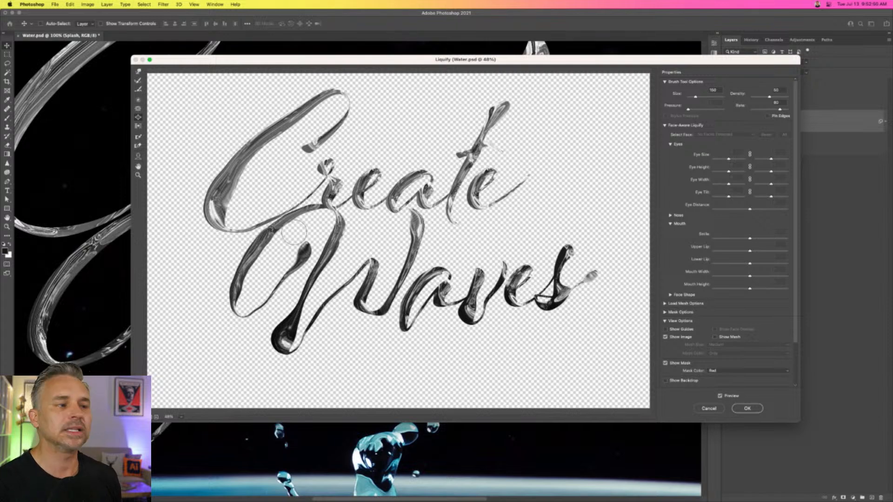
left_click(746, 409)
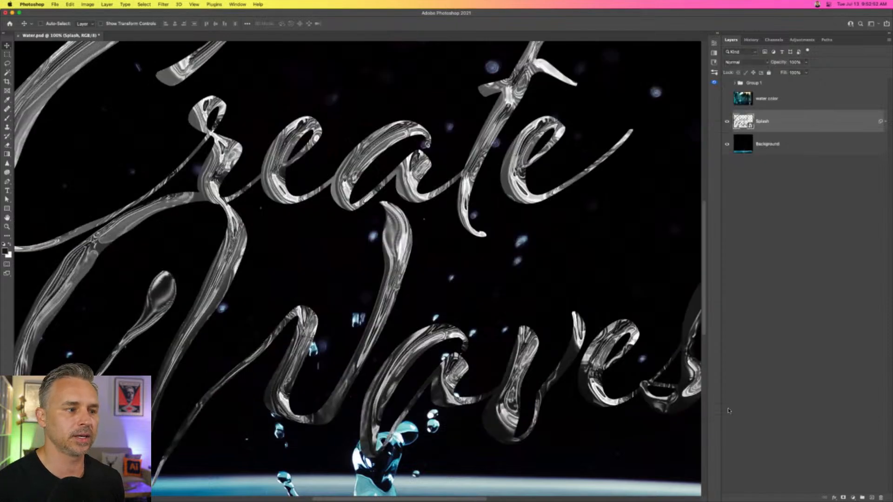
Show the water color layer and clip it to the Splash layer so it fills only the lettering.
key("super+minus")
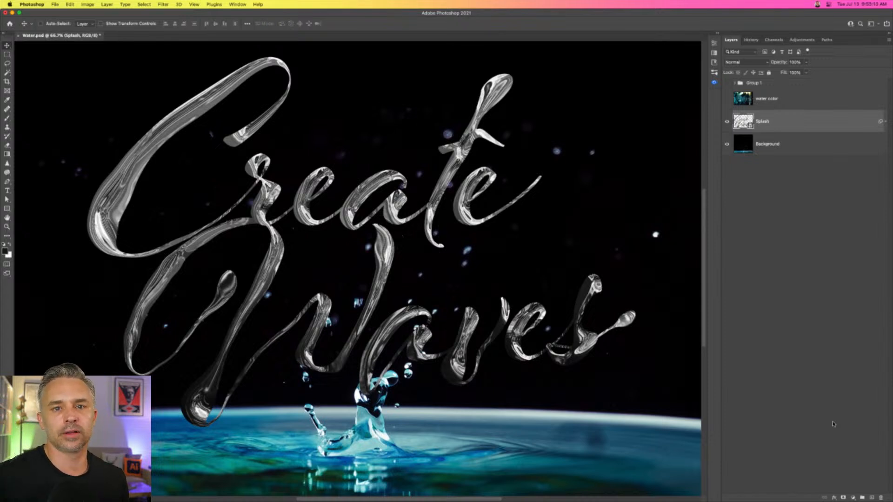
left_click(727, 100)
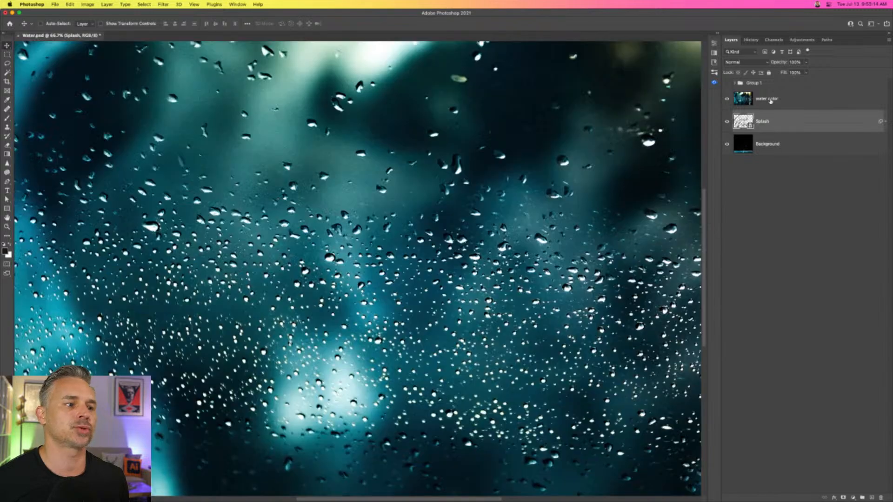
left_click(772, 101)
left_click_drag(280, 230, 260, 251)
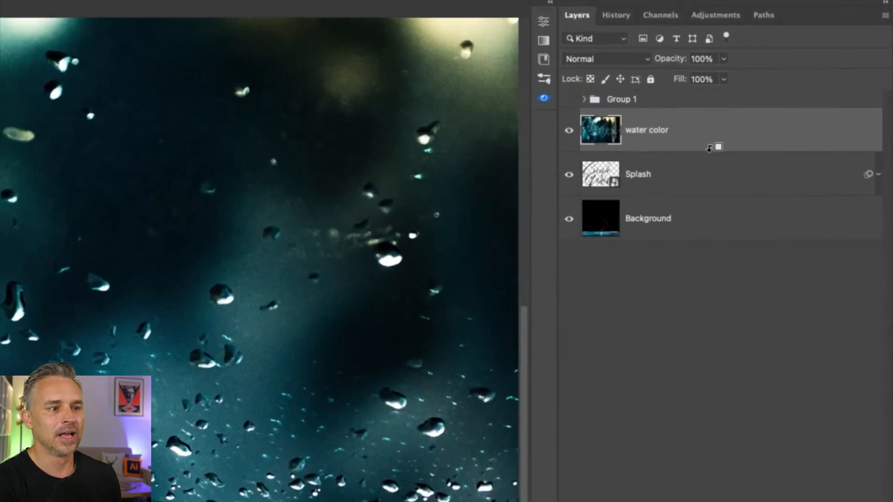
left_click(709, 148, "alt")
key("Tab")
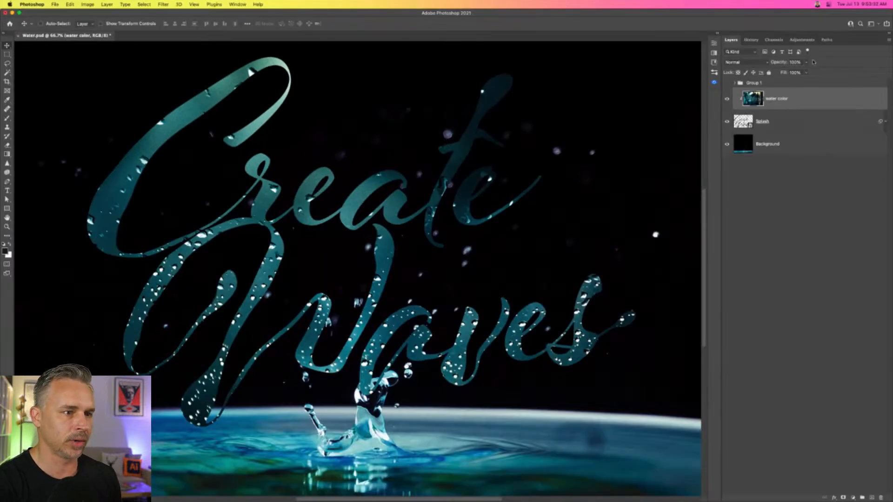
Set the clipped water color layer's blend mode to Overlay.
left_click(754, 62)
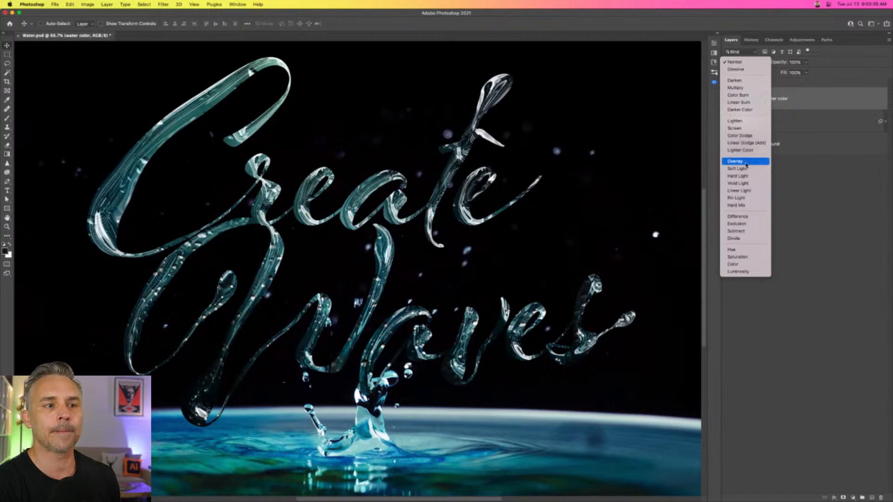
left_click(745, 162)
left_click_drag(362, 231, 347, 249)
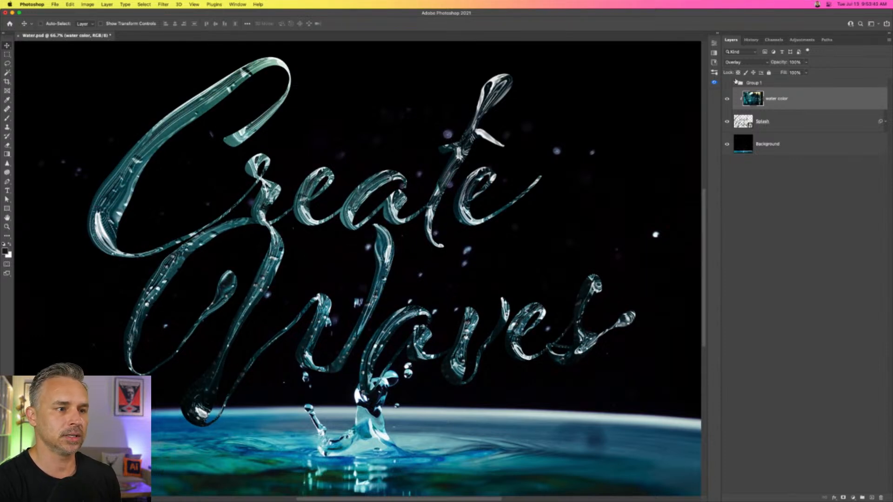
Show Group 1 and move its Layer 3 splash diagonally down into the inside of the C beneath its tip.
left_click(736, 82)
left_click(727, 84)
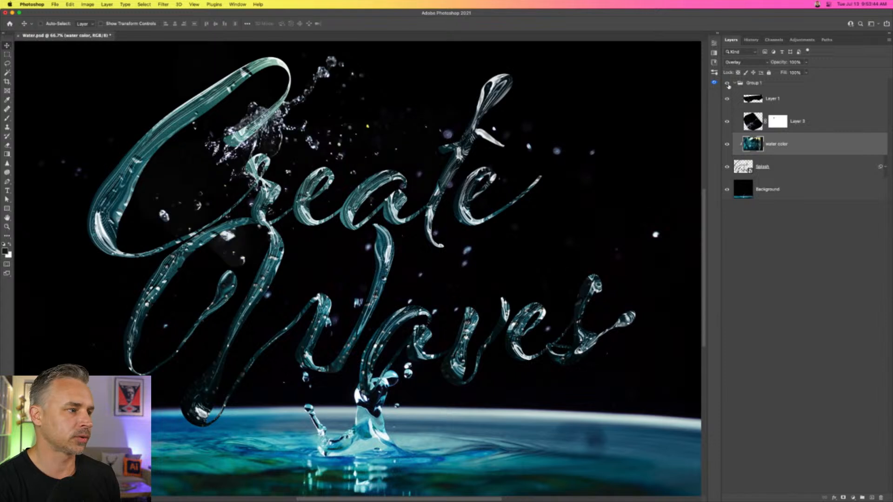
left_click(798, 121)
left_click_drag(248, 173, 211, 205)
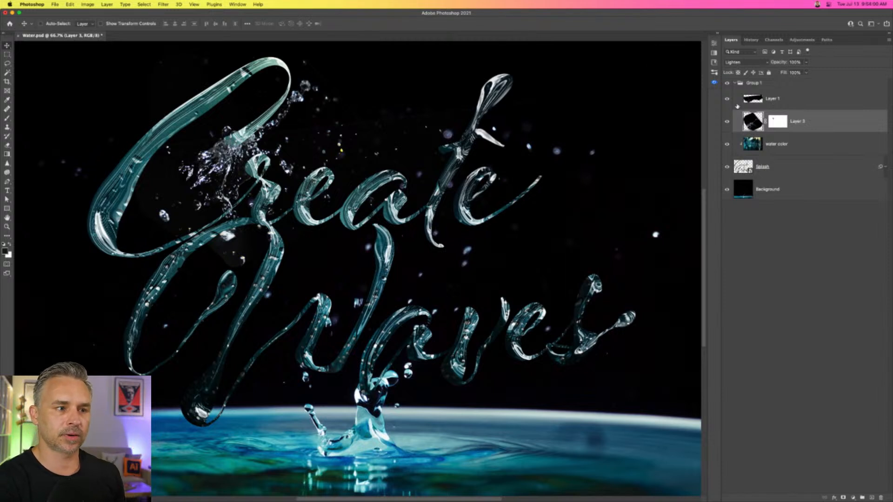
left_click(735, 83)
Compare the lettering with and without the water color layer and Group 1 splashes, up close and as a whole.
left_click(727, 98)
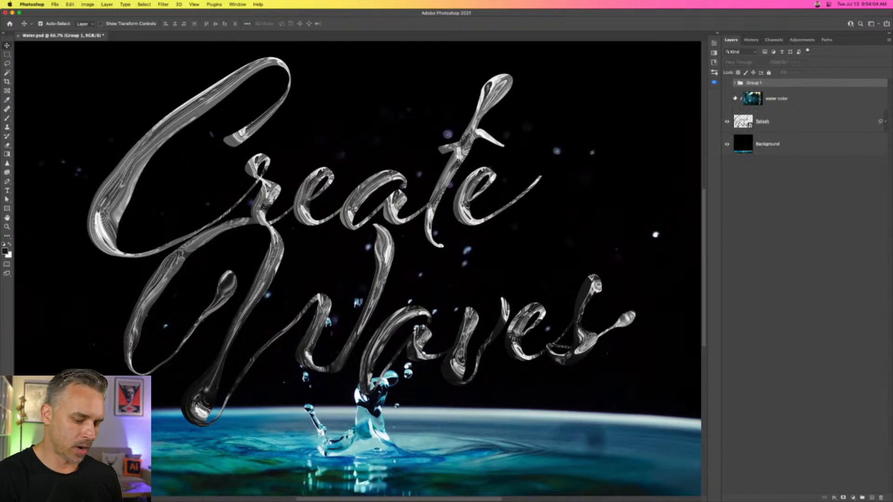
key("super+plus")
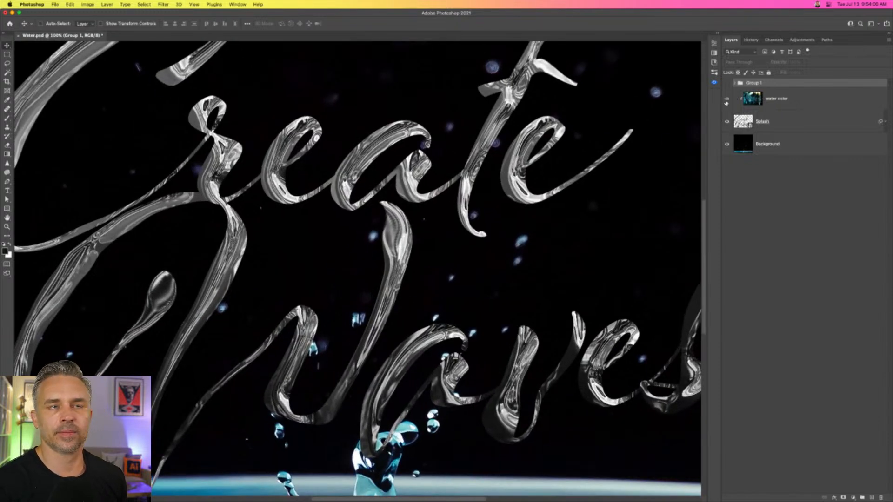
left_click(727, 98)
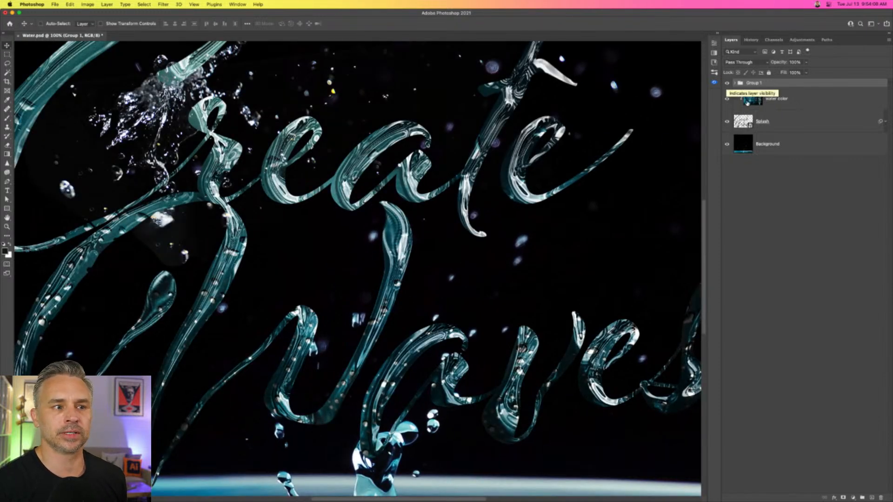
left_click(775, 92)
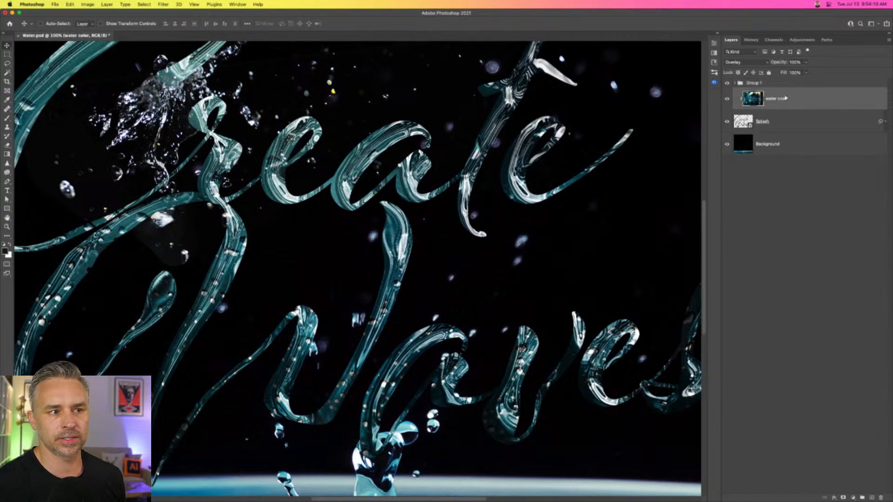
left_click(726, 99)
left_click(727, 99)
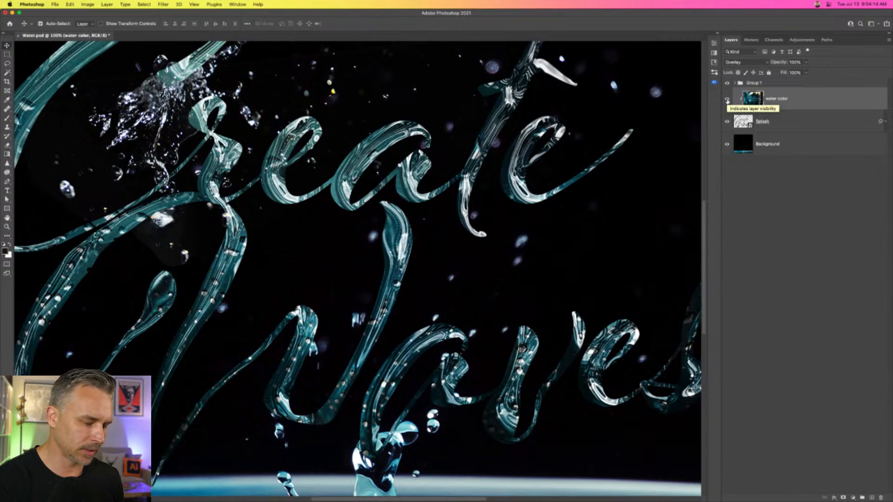
key("super+minus")
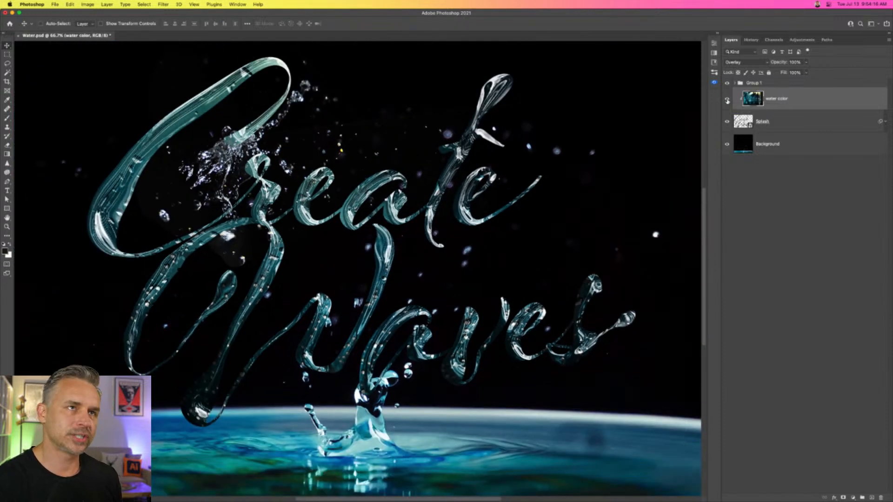
scroll(420, 119, "up", 2)
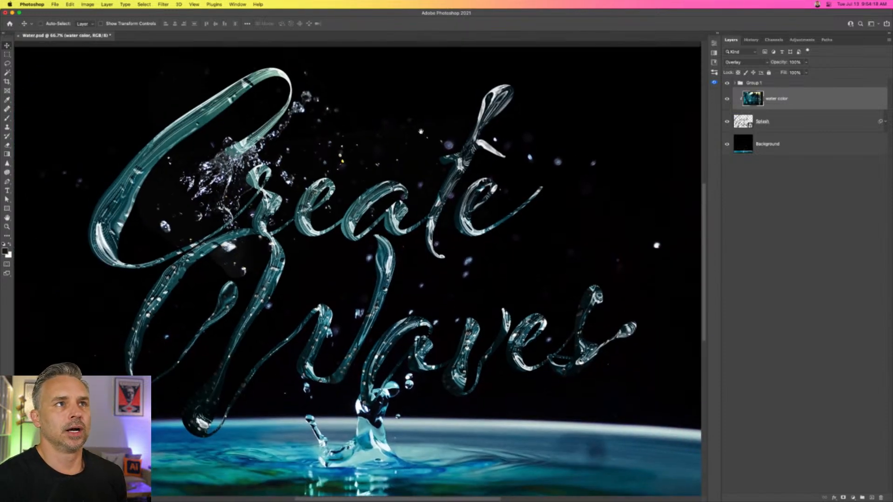